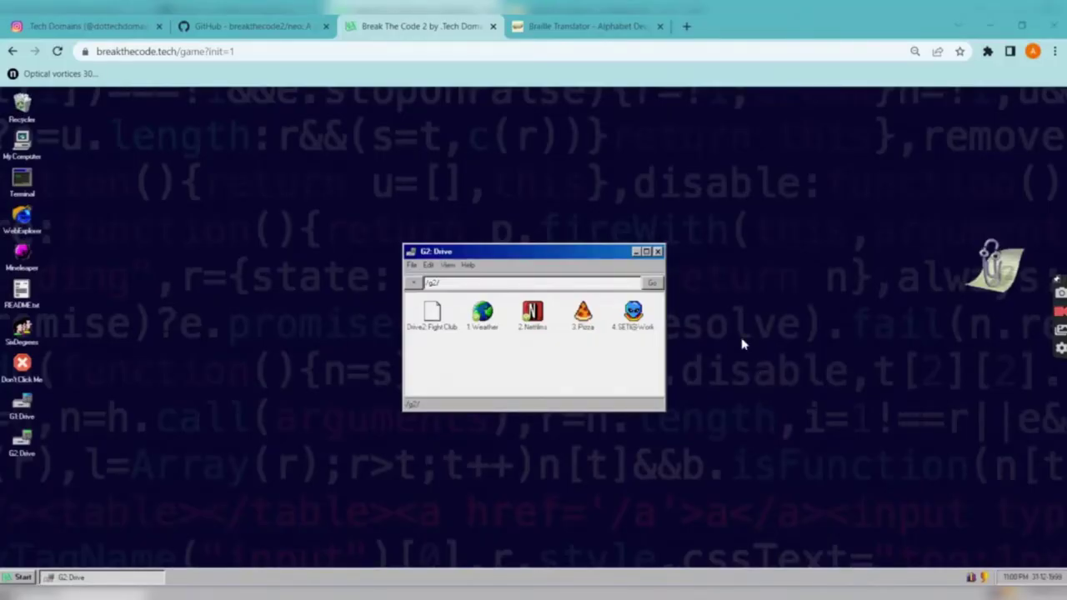
Try 2.Netfilms from G2: Drive, dismiss the WebExplorer-only message, and launch WebExplorer
double_click(534, 325)
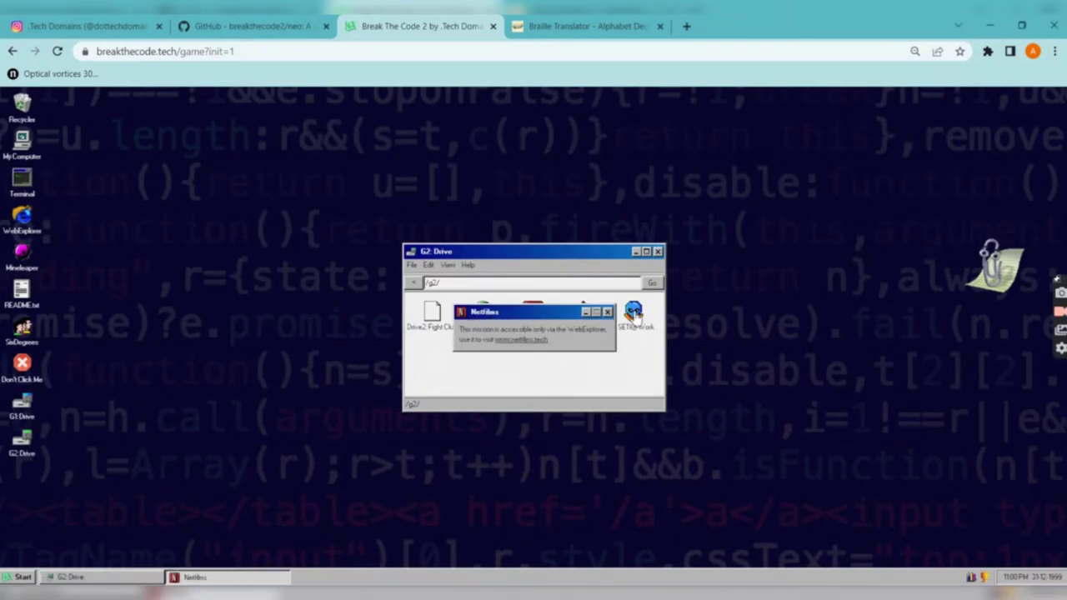
click(608, 312)
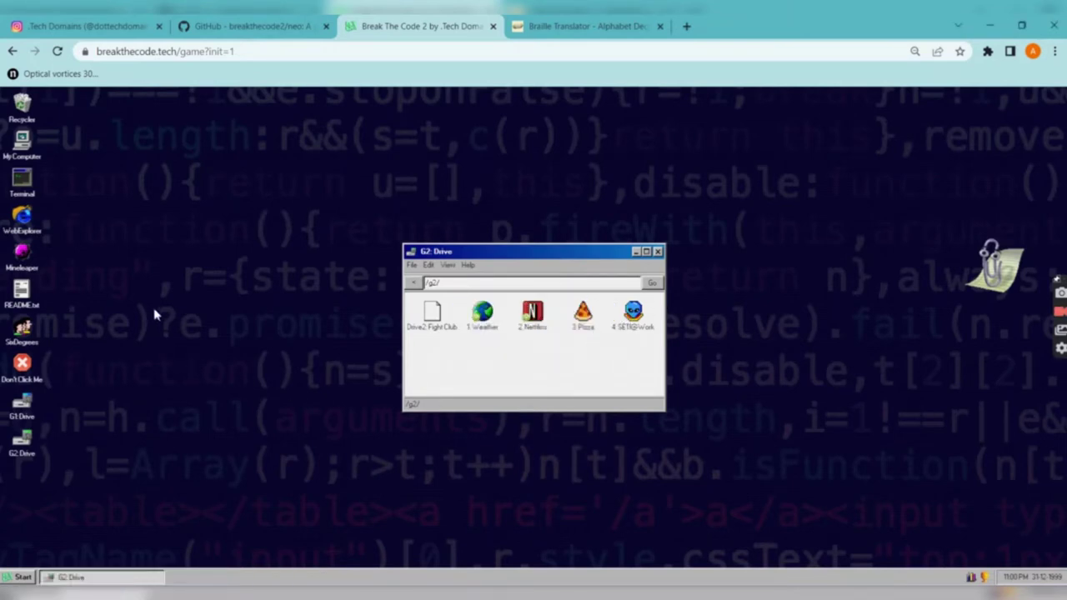
double_click(34, 234)
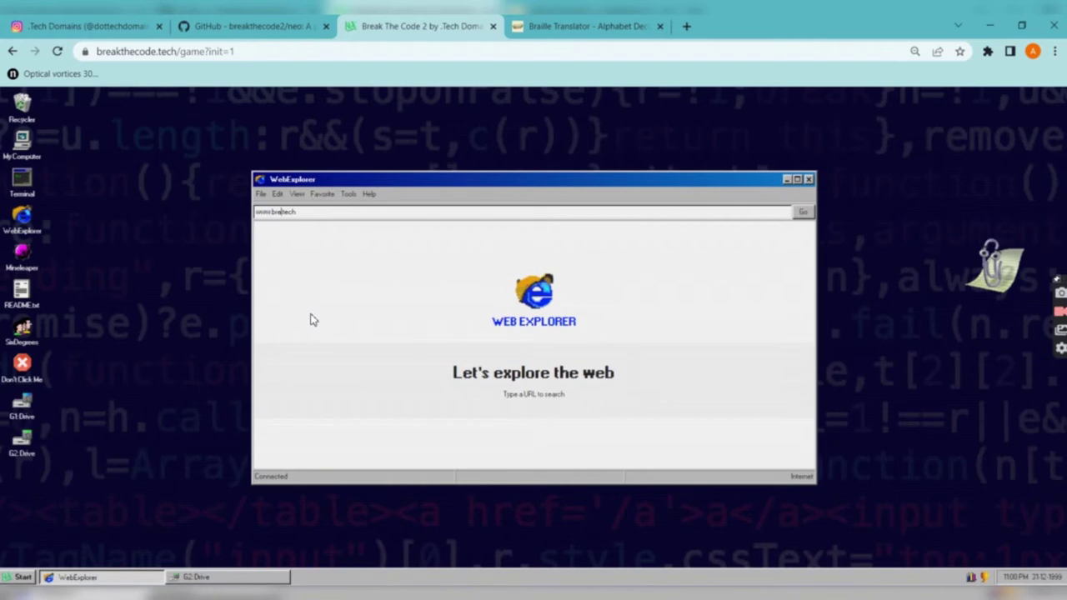
text(netfilms)
key(Return)
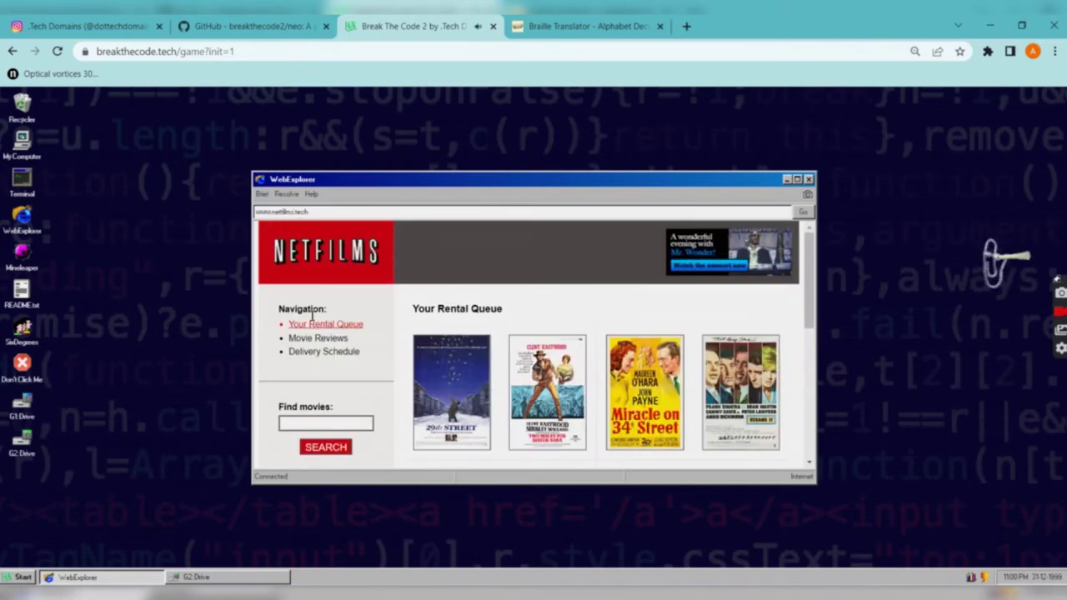
click(797, 178)
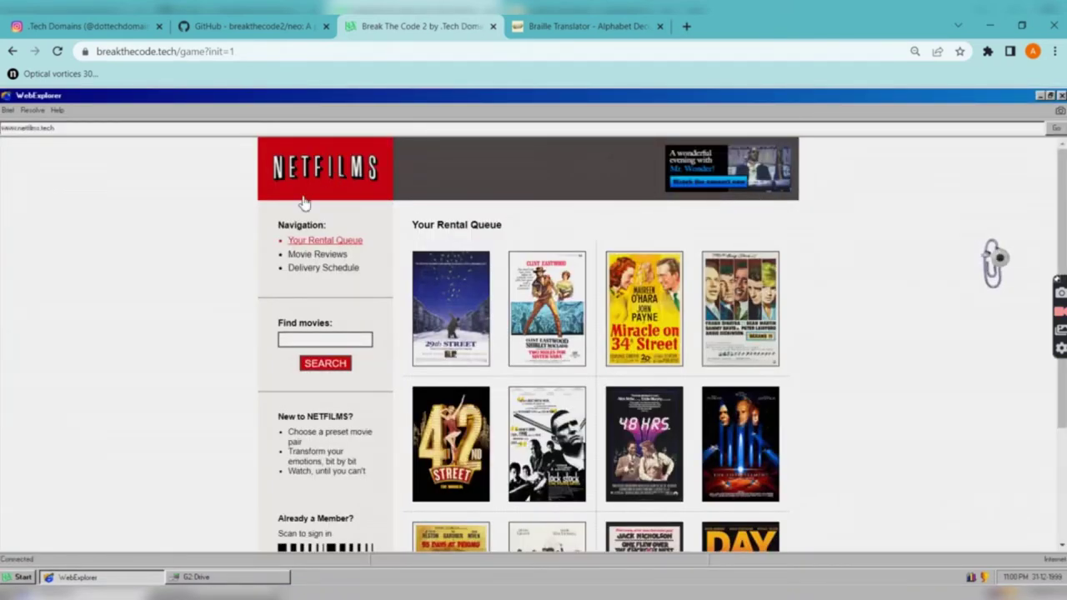
scroll(309, 230, down, 3)
scroll(336, 407, up, 3)
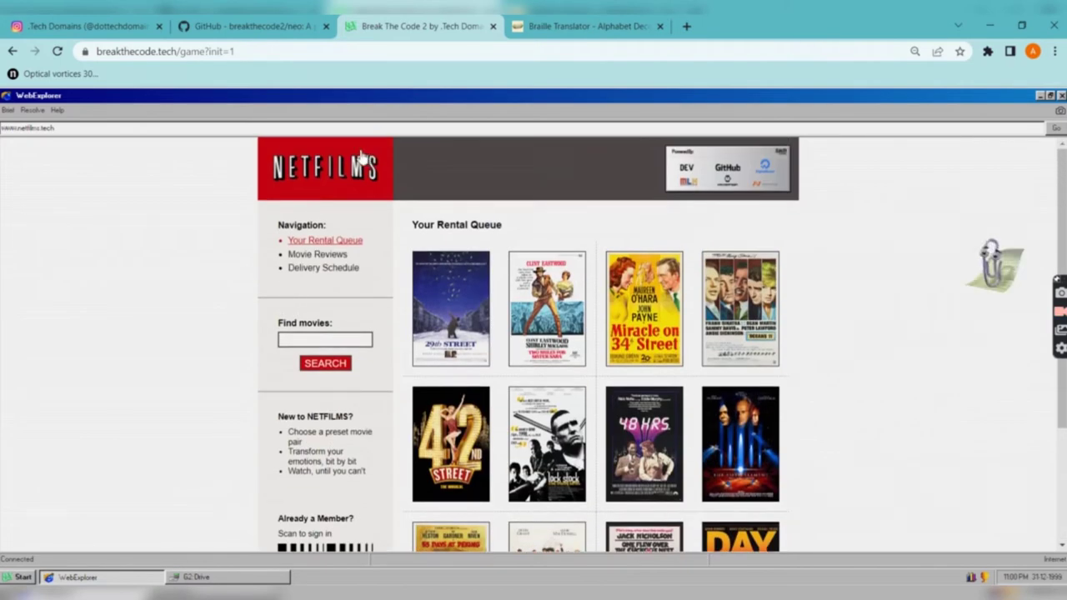
Check the Help window's Hints 1–3, finding Hint 3 locked
click(57, 110)
click(345, 249)
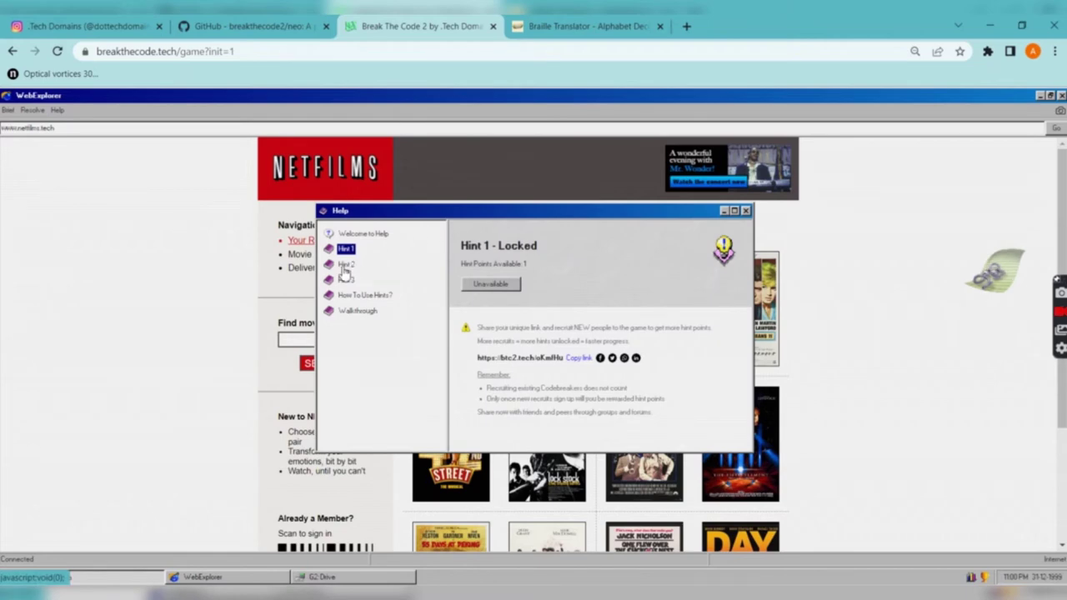
click(347, 265)
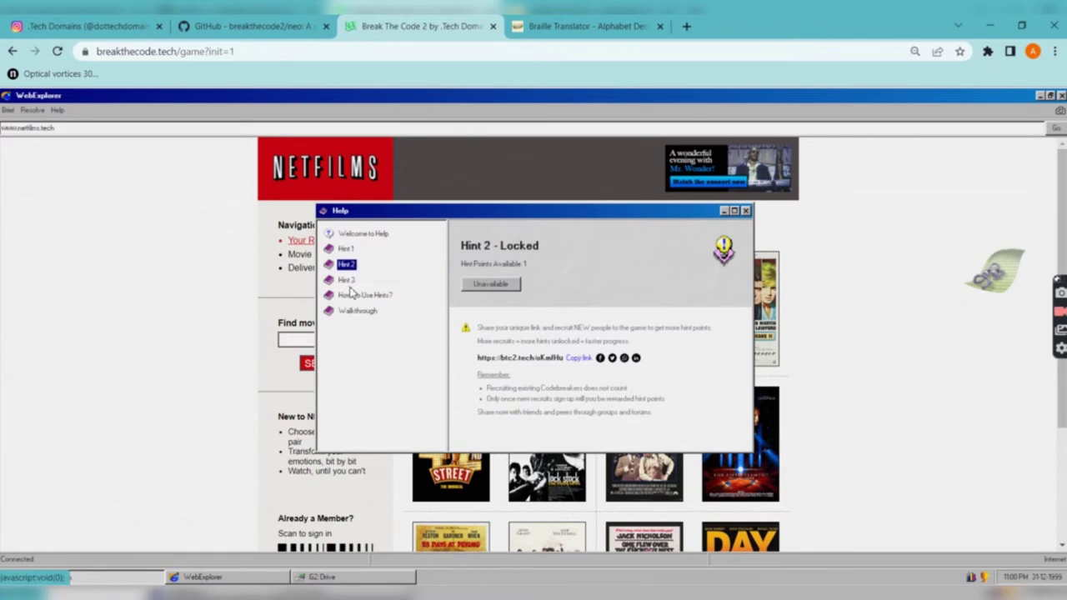
Close the Help window and browse the Netfilms rental queue of movie posters
click(746, 211)
scroll(832, 236, down, 3)
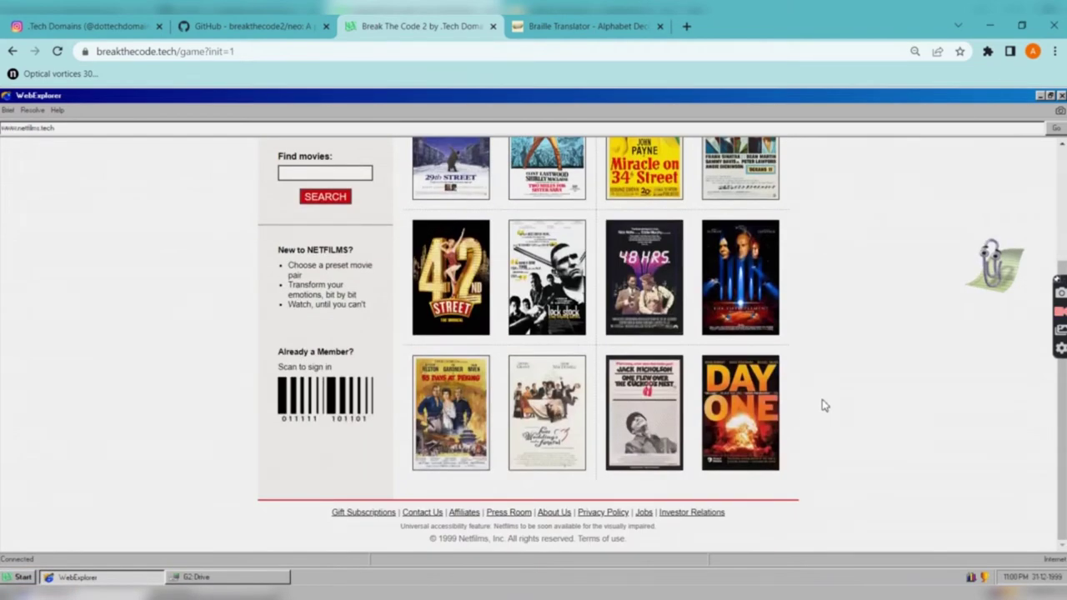
scroll(801, 425, up, 3)
scroll(797, 433, down, 5)
scroll(800, 417, up, 4)
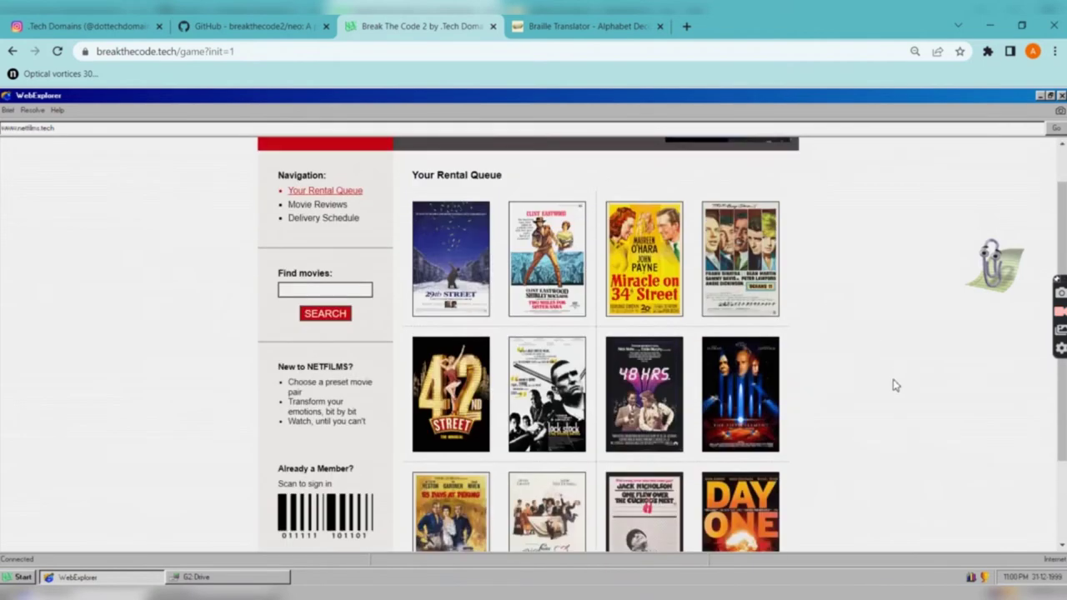
scroll(817, 402, down, 5)
scroll(423, 328, up, 5)
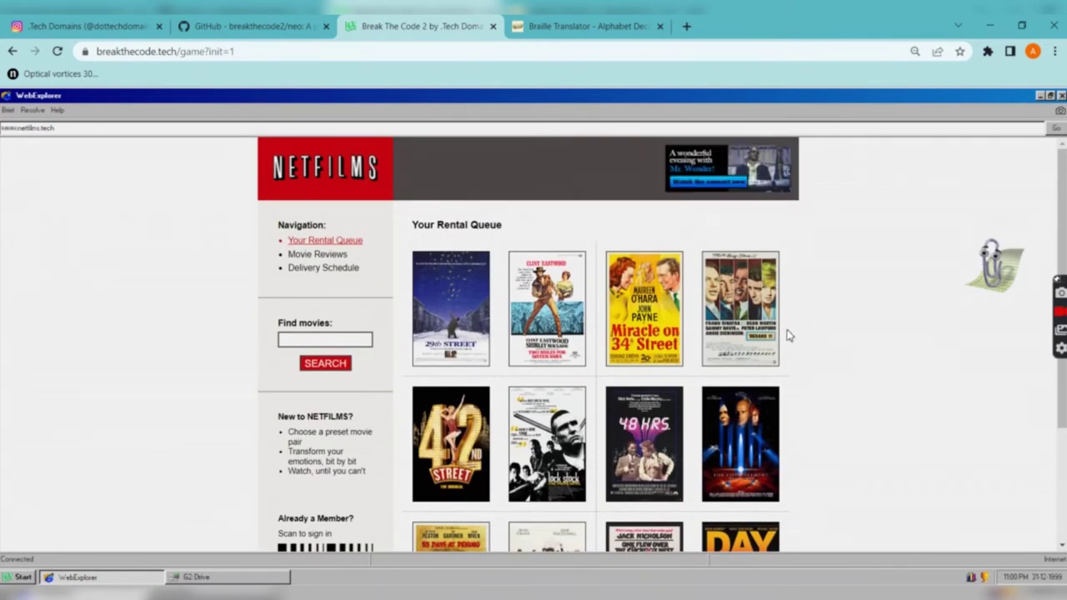
scroll(786, 334, down, 4)
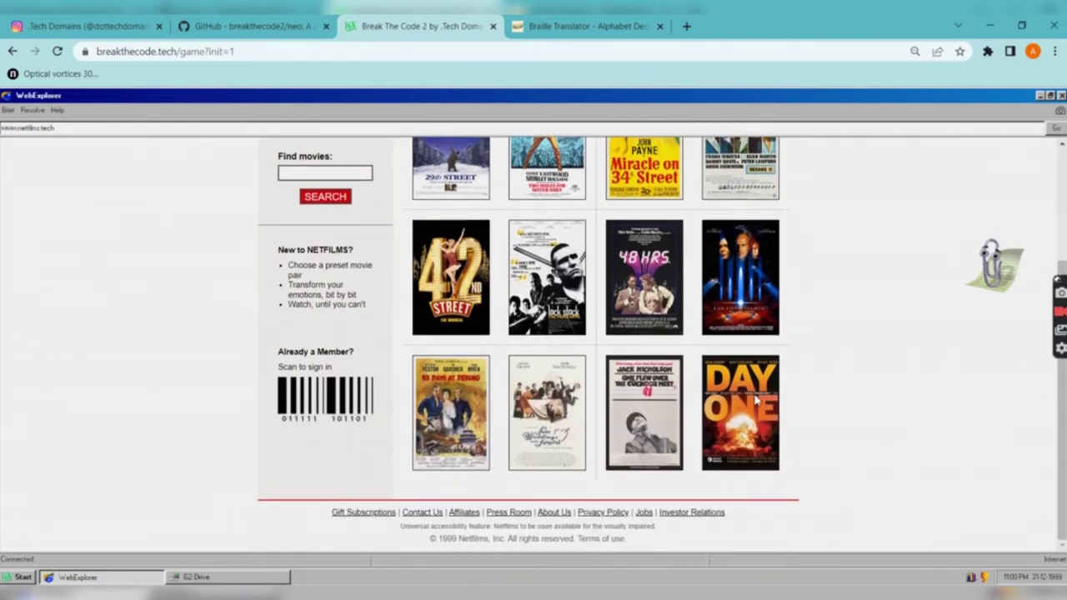
scroll(851, 397, up, 4)
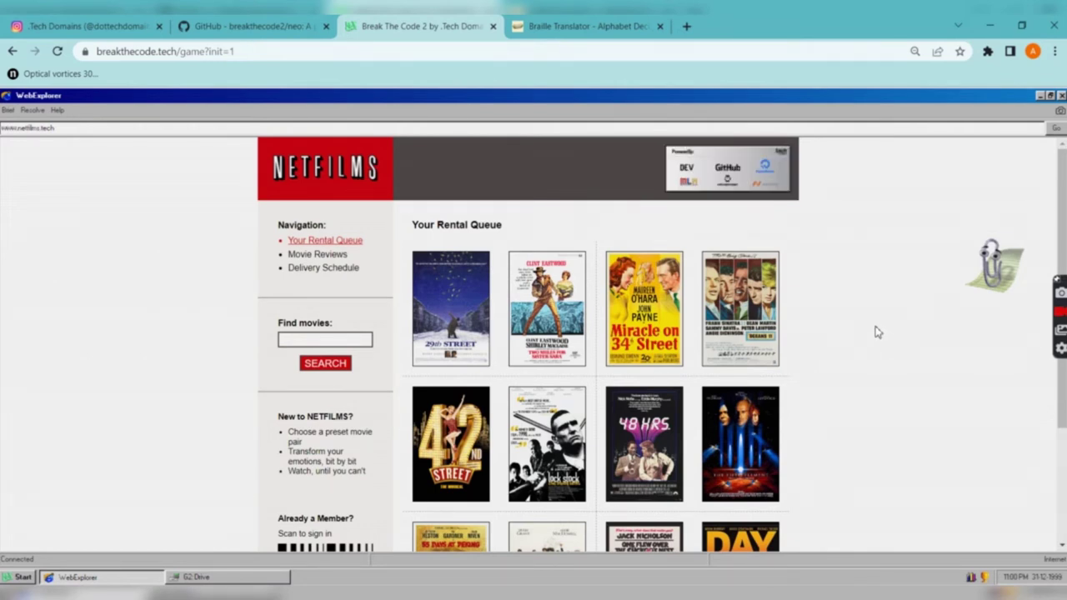
scroll(844, 326, down, 4)
scroll(844, 329, up, 3)
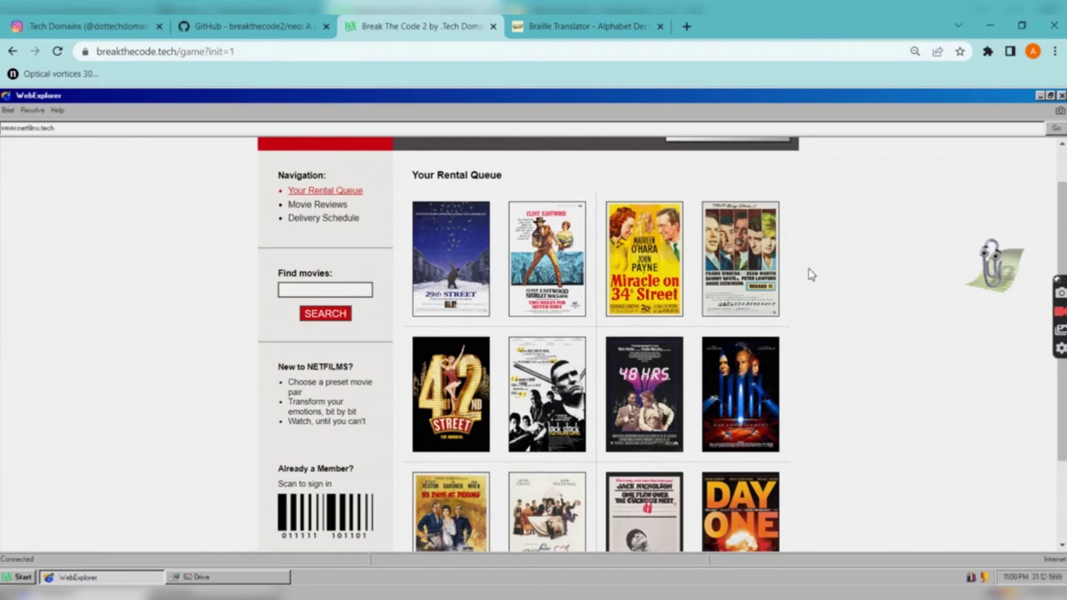
scroll(816, 270, down, 3)
scroll(815, 270, up, 3)
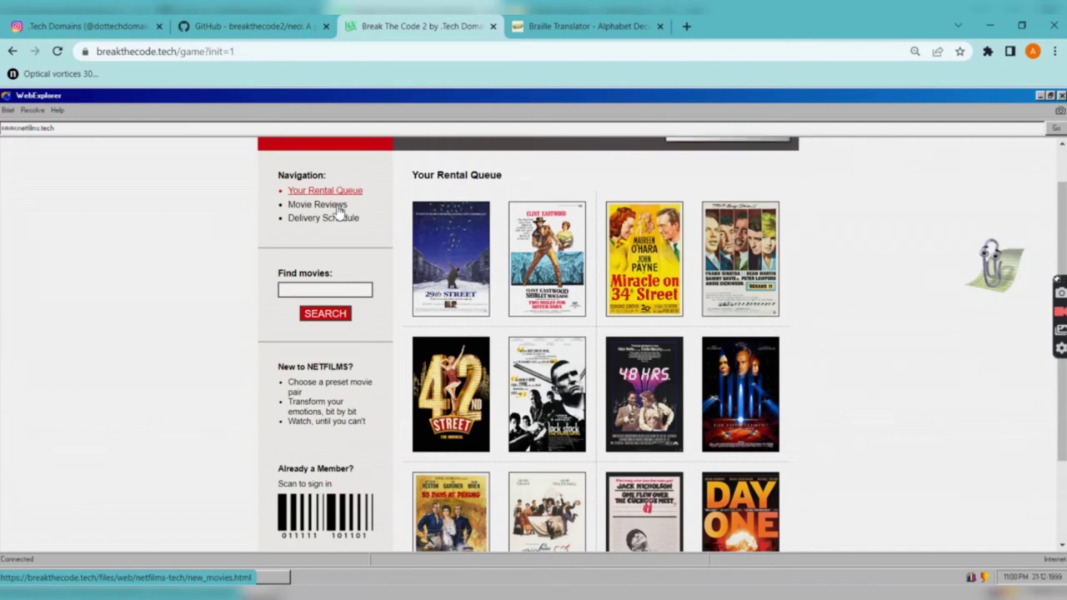
click(322, 207)
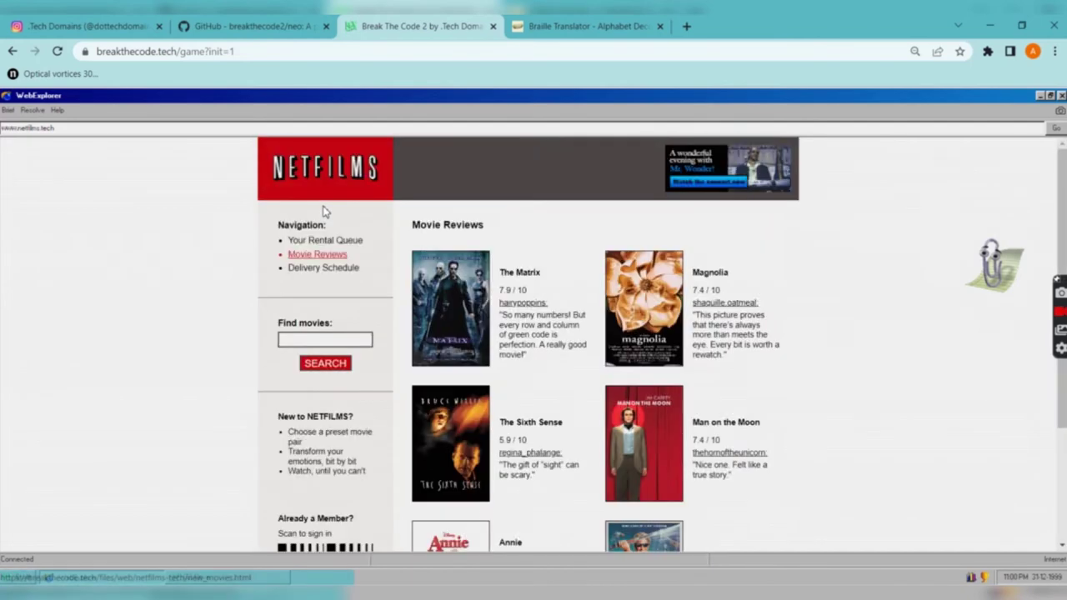
scroll(586, 305, down, 3)
scroll(751, 351, up, 3)
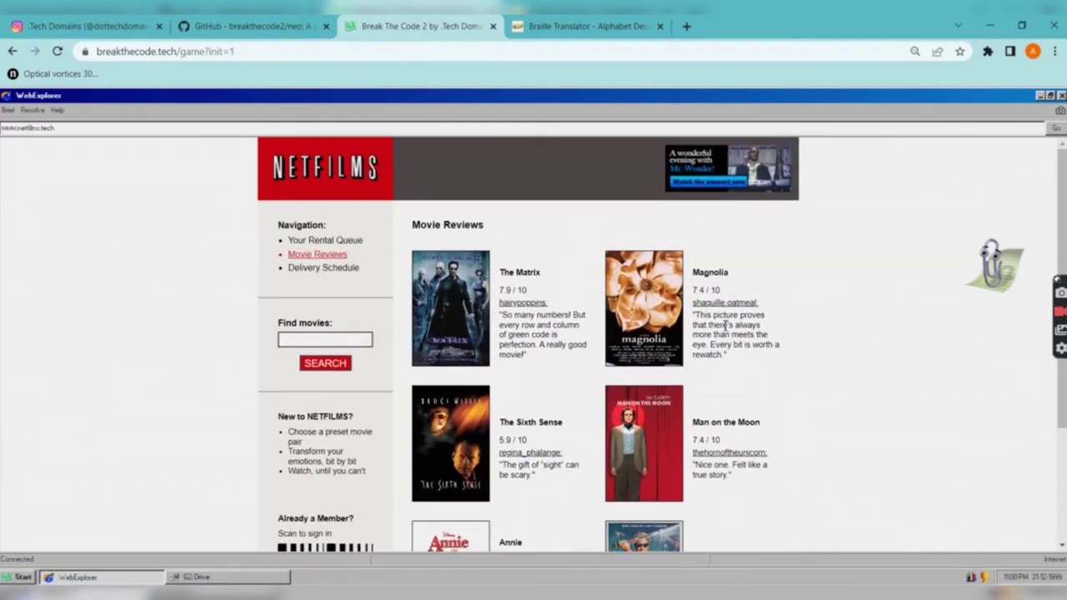
scroll(725, 326, down, 3)
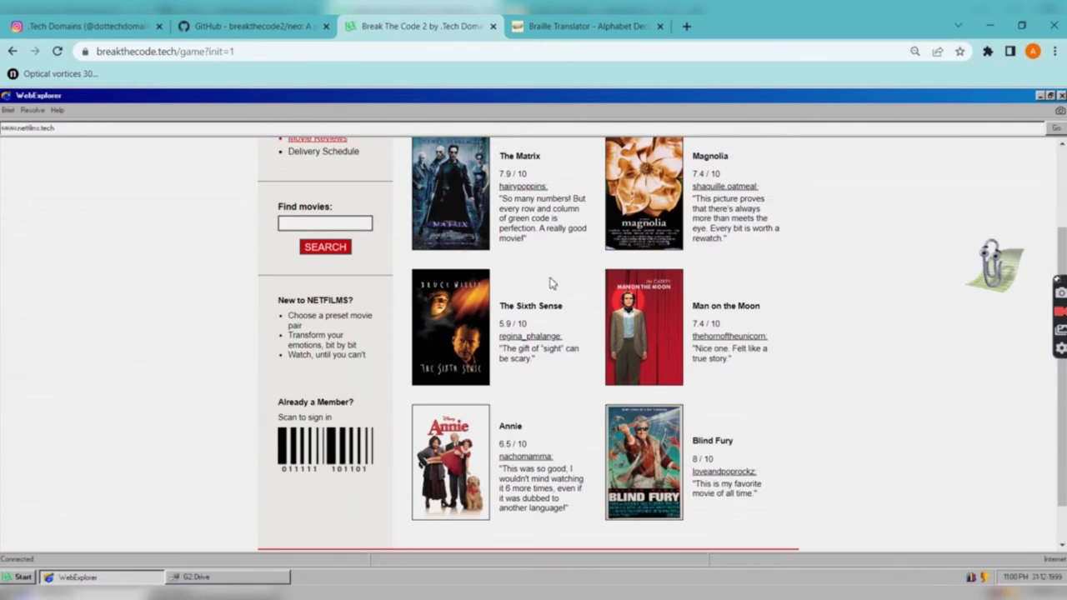
scroll(523, 251, up, 3)
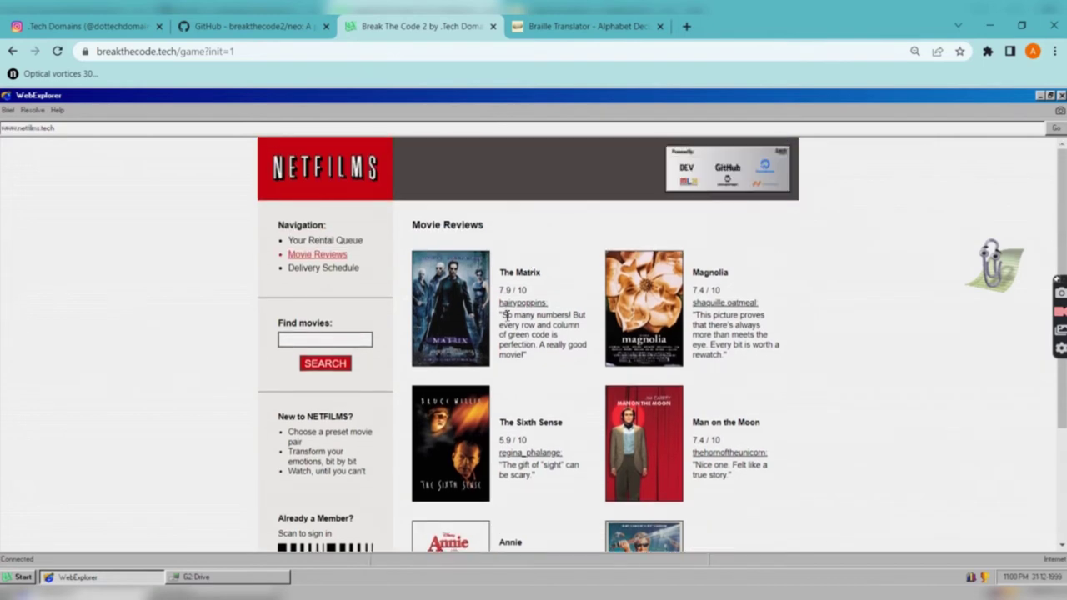
drag(503, 315, 548, 364)
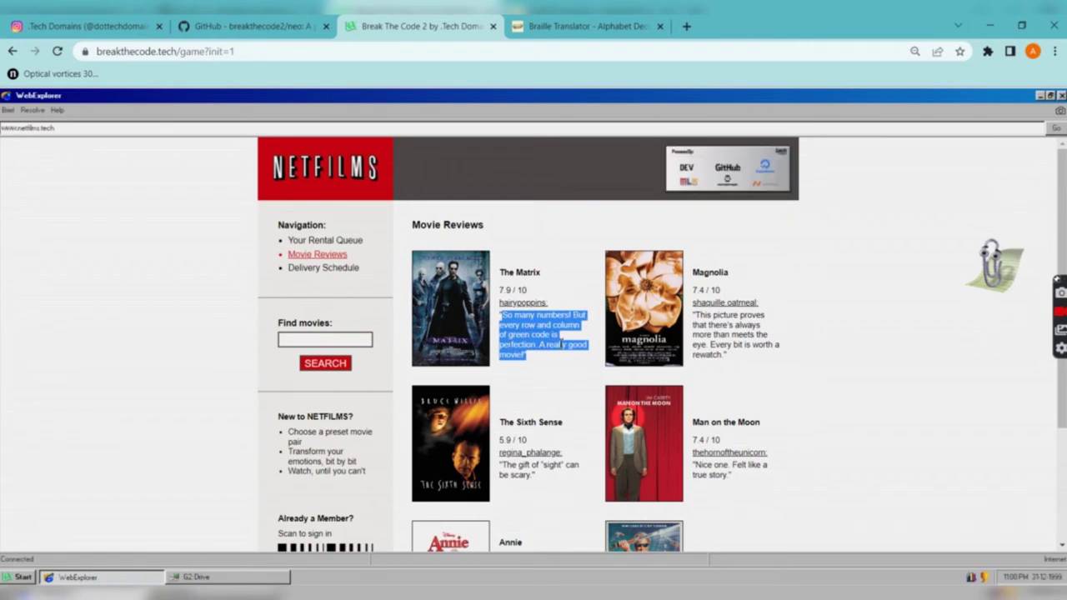
click(588, 300)
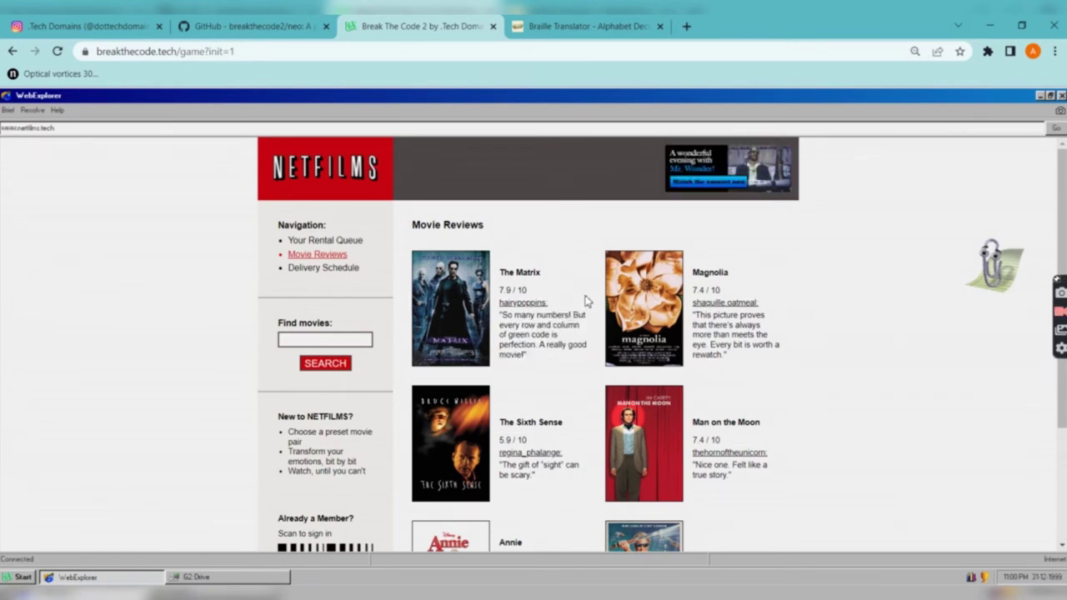
View the Netfilms Delivery Schedule's Monday–Friday slots, Saturday and the legend
click(351, 267)
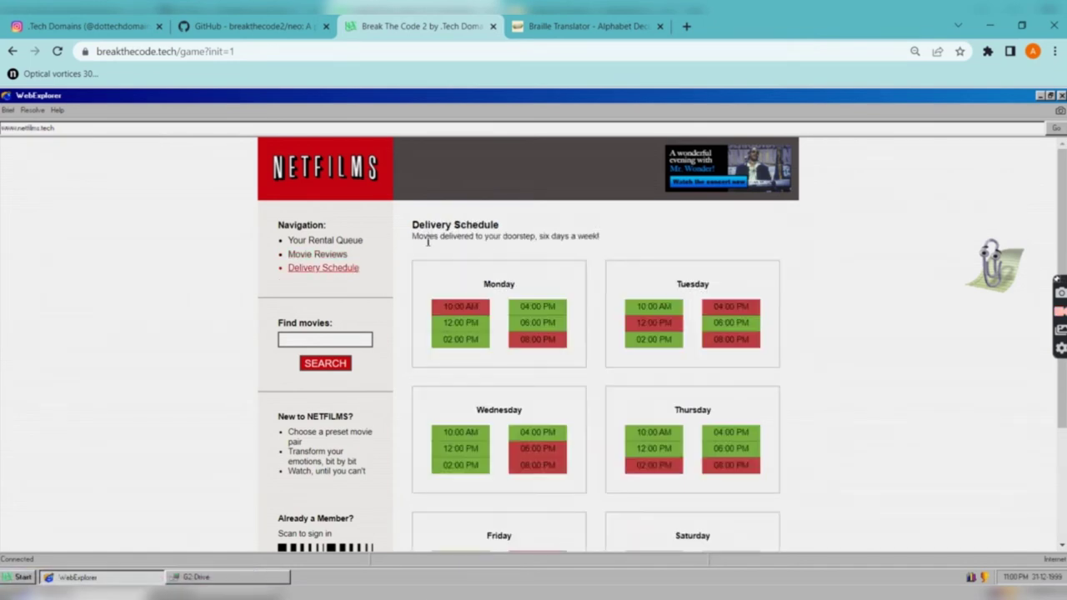
scroll(679, 240, down, 3)
scroll(792, 233, up, 3)
scroll(784, 225, down, 3)
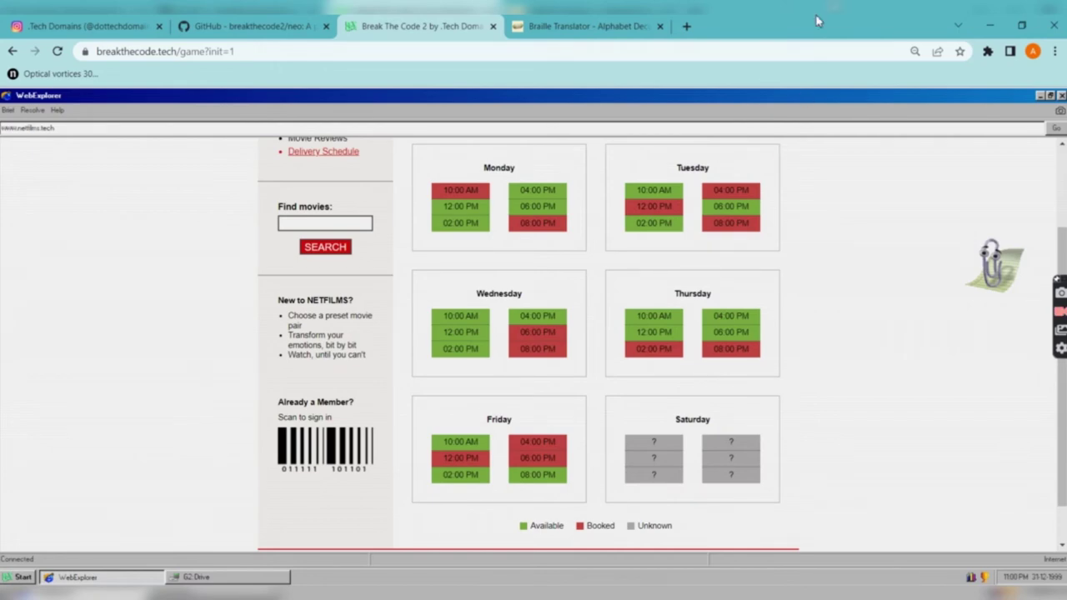
Compare dCode's Braille Translator with the Netfilms delivery schedule
click(553, 23)
scroll(670, 274, up, 2)
scroll(430, 402, down, 1)
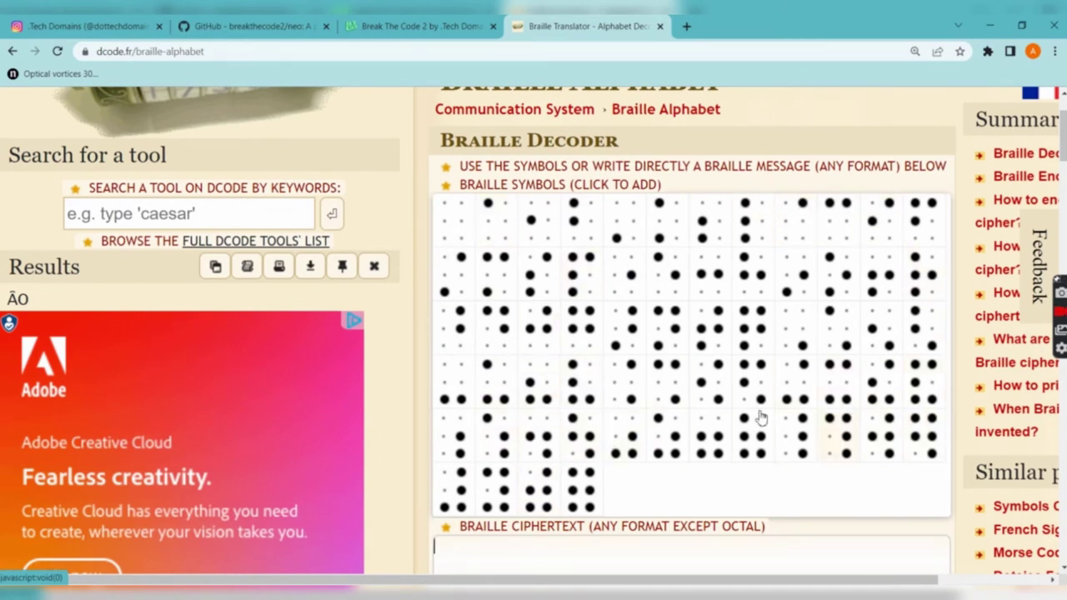
scroll(622, 409, down, 2)
scroll(646, 292, up, 2)
click(419, 20)
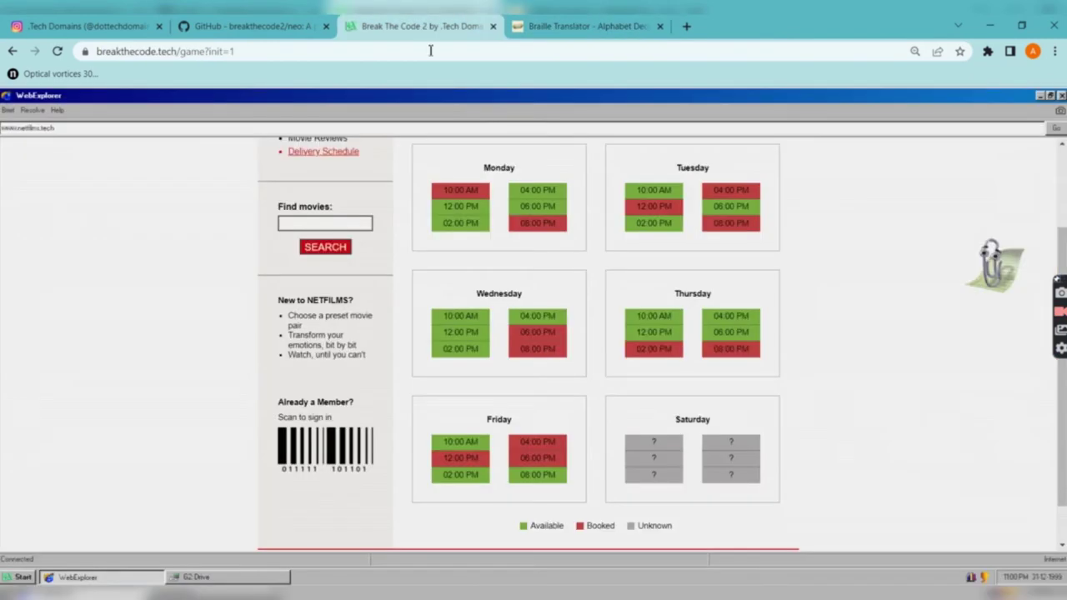
scroll(500, 200, up, 2)
scroll(500, 200, down, 2)
Add a top-left-dot braille symbol to dCode's ciphertext, then return to the schedule
click(587, 26)
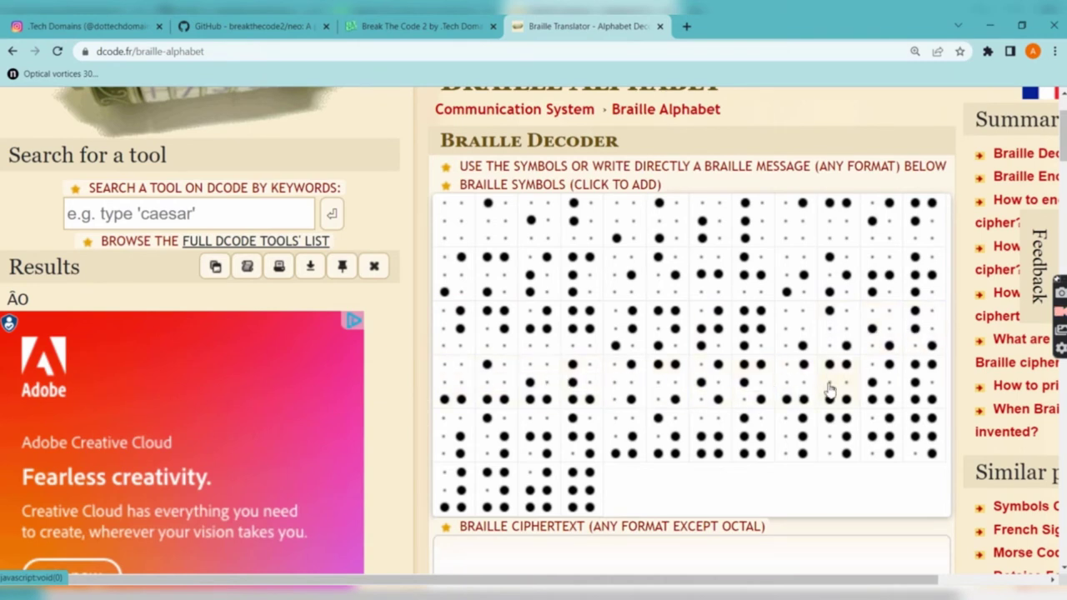
click(843, 339)
scroll(848, 338, down, 2)
scroll(433, 375, down, 1)
scroll(484, 351, down, 1)
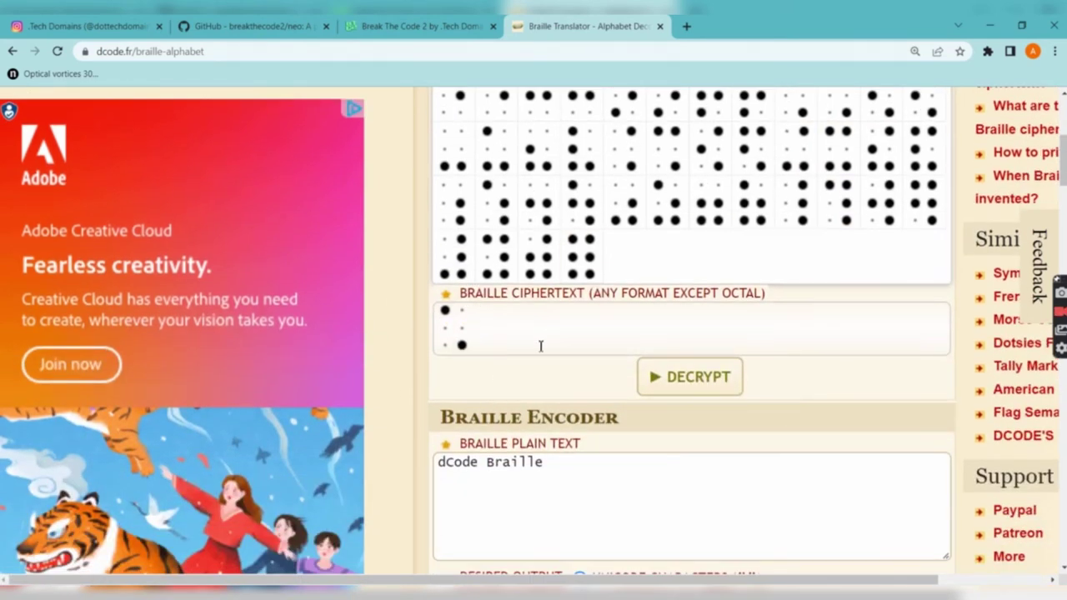
scroll(500, 377, up, 1)
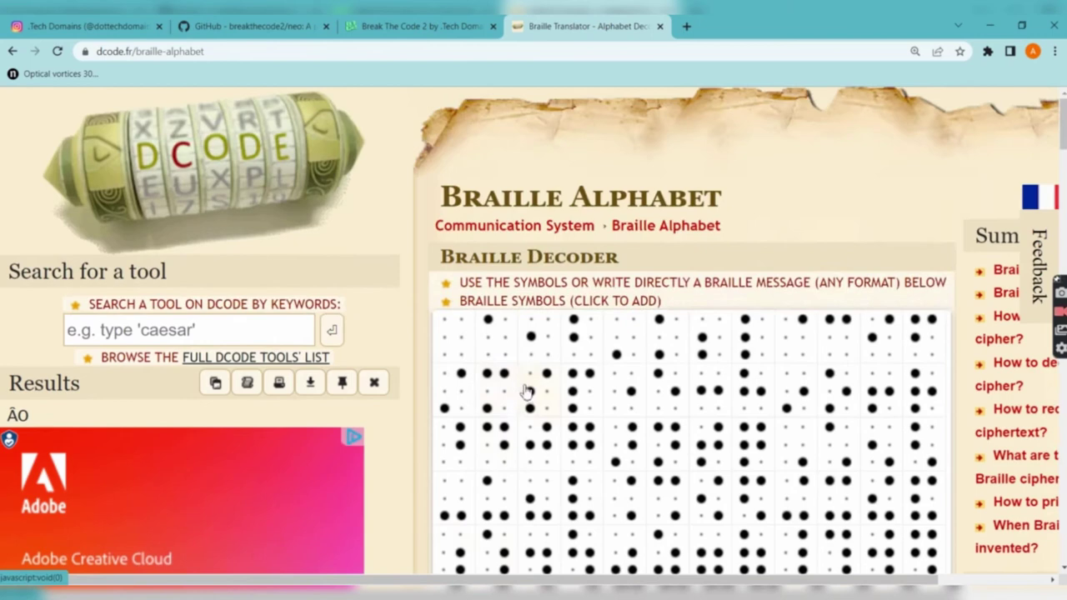
scroll(514, 413, up, 3)
click(425, 26)
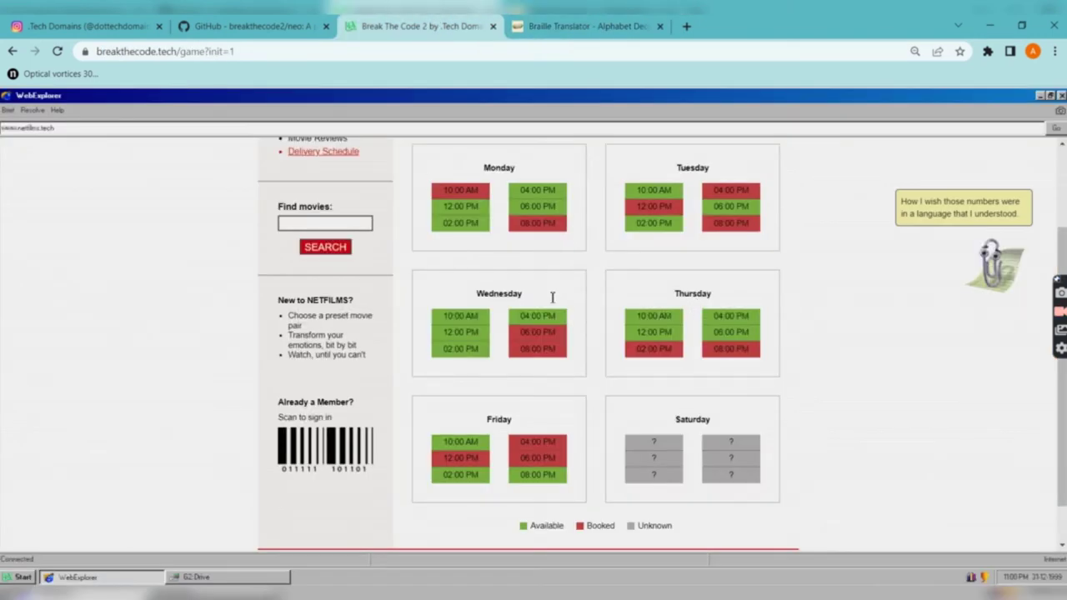
scroll(670, 409, down, 1)
scroll(655, 398, up, 4)
scroll(526, 342, down, 4)
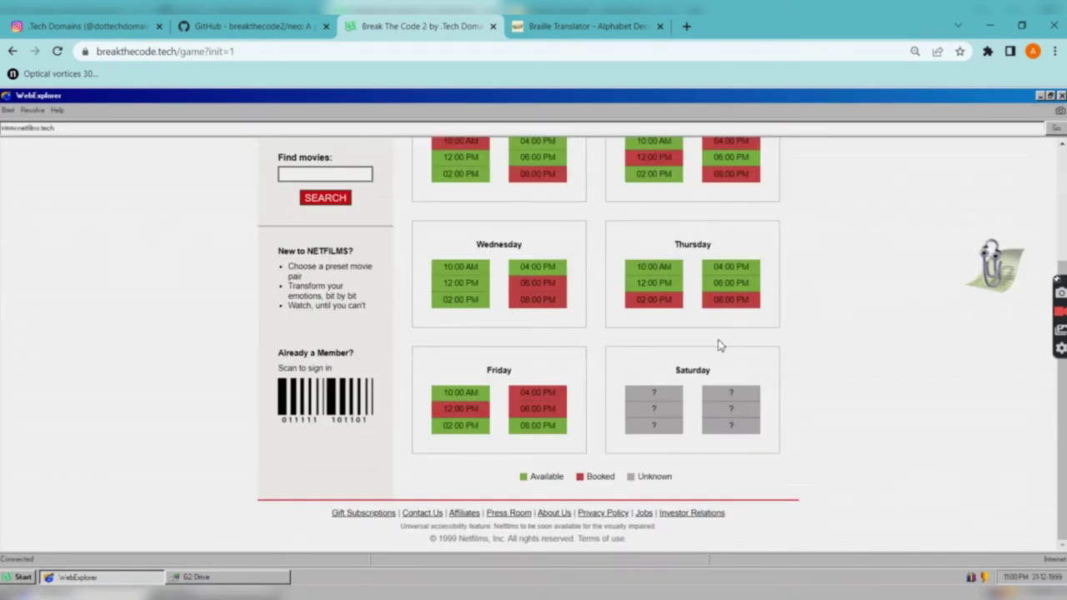
scroll(893, 353, up, 2)
scroll(880, 347, down, 1)
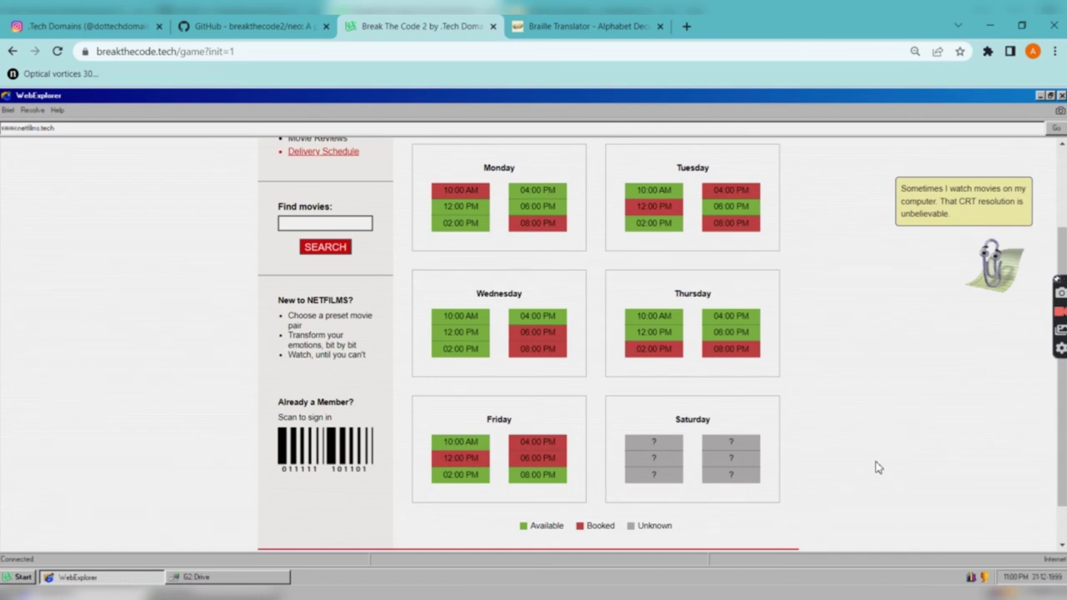
scroll(652, 185, up, 2)
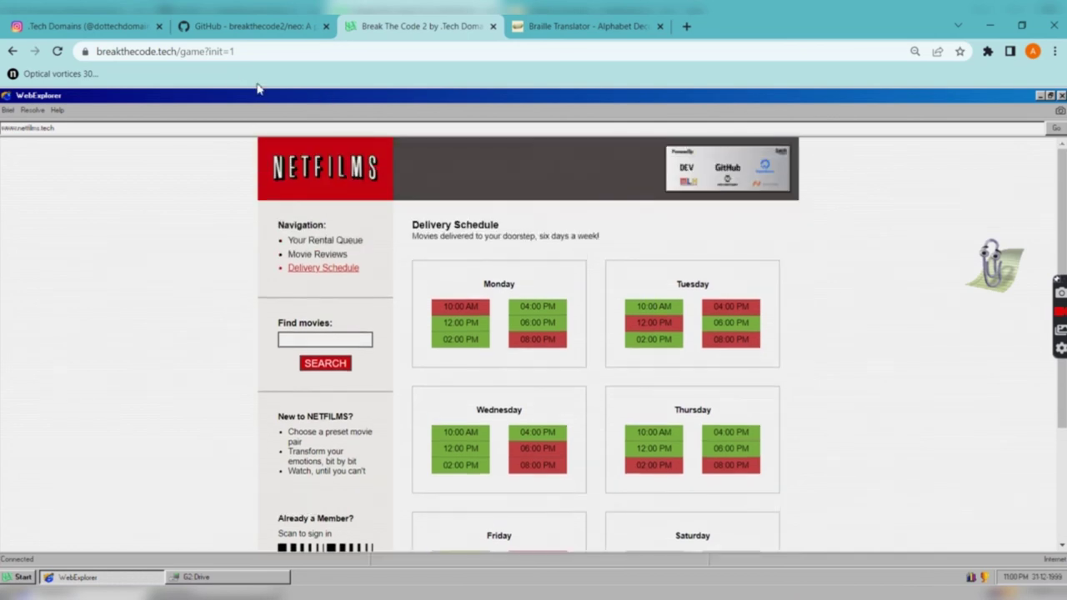